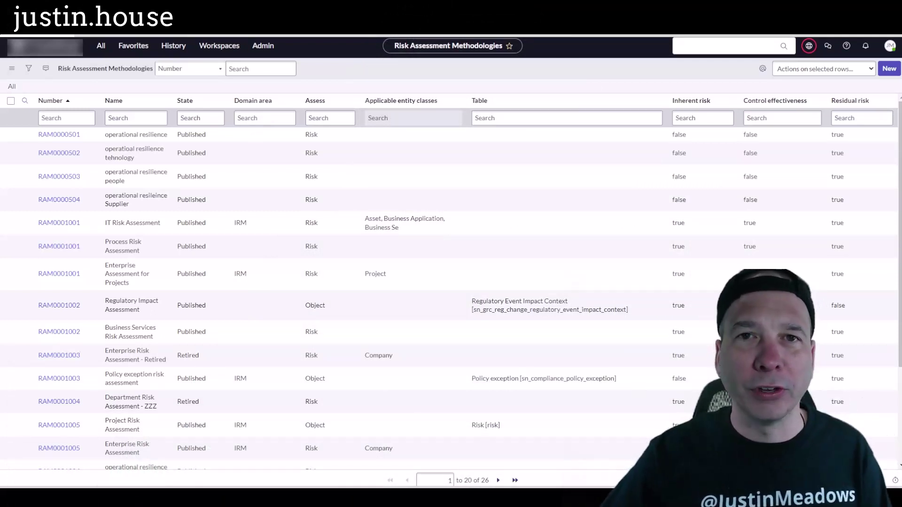
- Filter the navigator for 'advanced risk' and open Risk Assessment Methodologies, selecting IT Risk Assessment
left_click(101, 46)
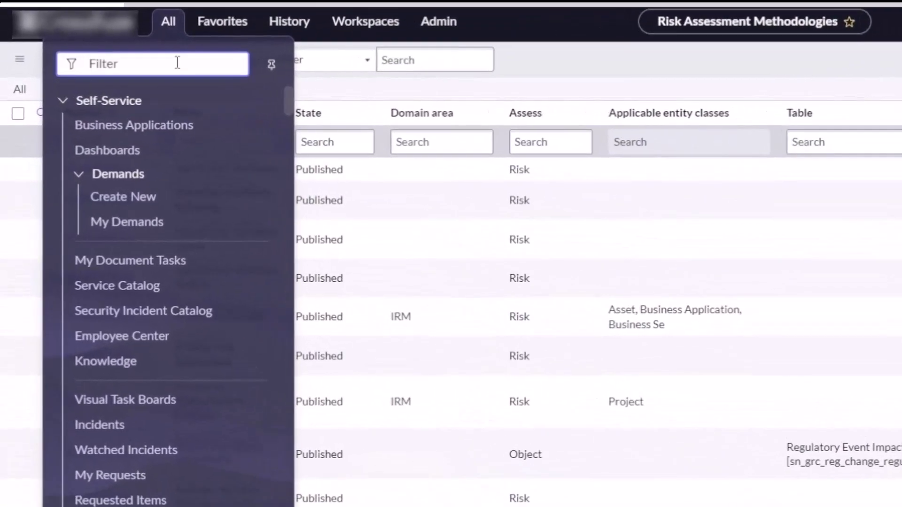
type("advanced risk")
scroll(161, 309, "down", 15)
scroll(152, 347, "down", 6)
left_click(151, 359)
left_click(108, 322)
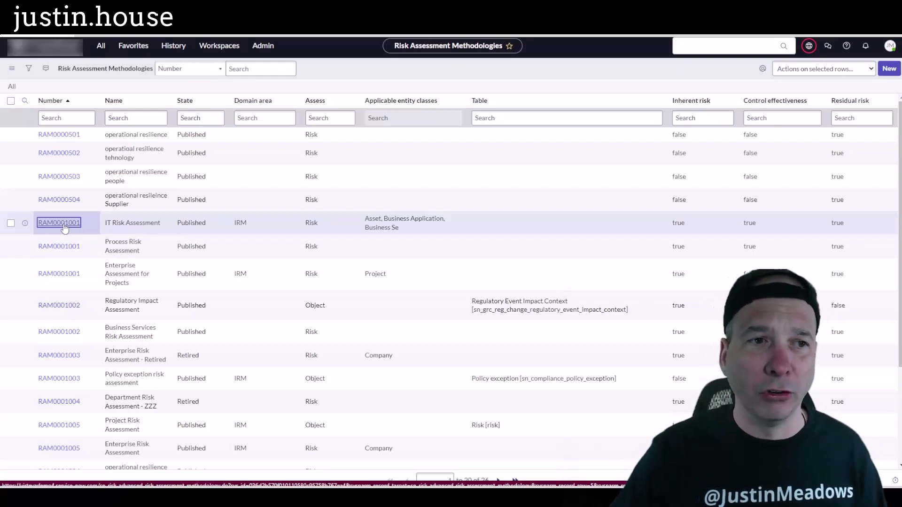
- Open record RAM0001001 (IT Risk Assessment) and review its settings, including Other Configurations
left_click(64, 224)
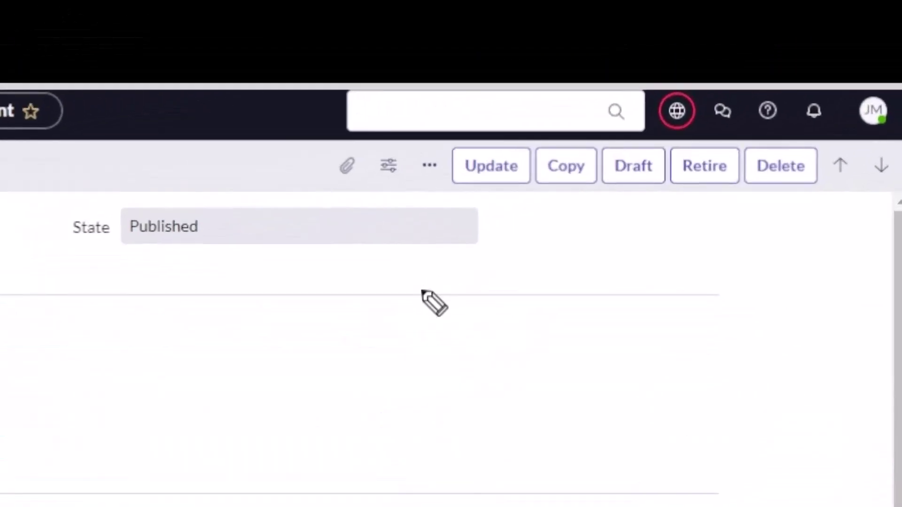
left_click_drag(702, 120, 786, 85)
mouse_move(571, 217)
left_mouse_down()
mouse_move(638, 187)
mouse_move(644, 233)
left_mouse_up()
mouse_move(252, 237)
left_mouse_down()
mouse_move(111, 292)
mouse_move(312, 352)
left_mouse_up()
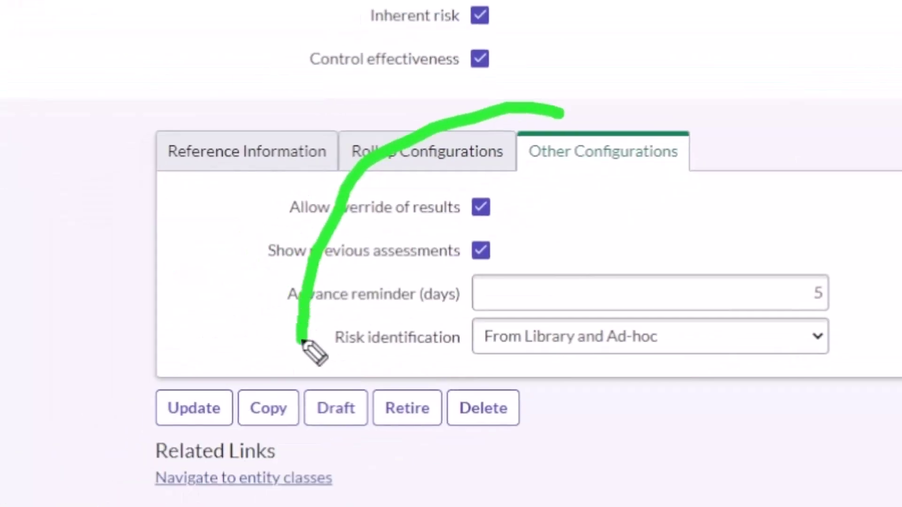
mouse_move(263, 294)
left_mouse_down()
mouse_move(296, 362)
mouse_move(349, 315)
left_mouse_up()
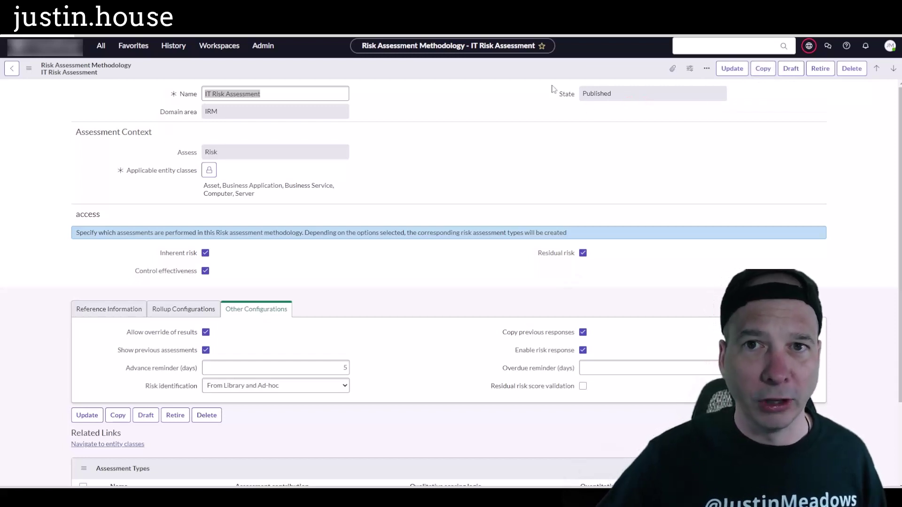
left_click_drag(543, 75, 628, 119)
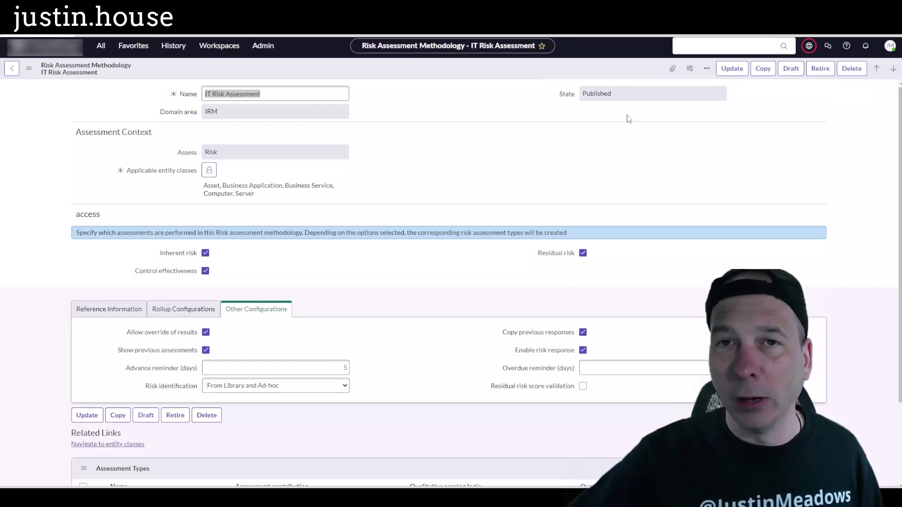
- Copy the IT Risk Assessment methodology into a draft named 'Copy of IT Risk Assessment'
left_click(760, 74)
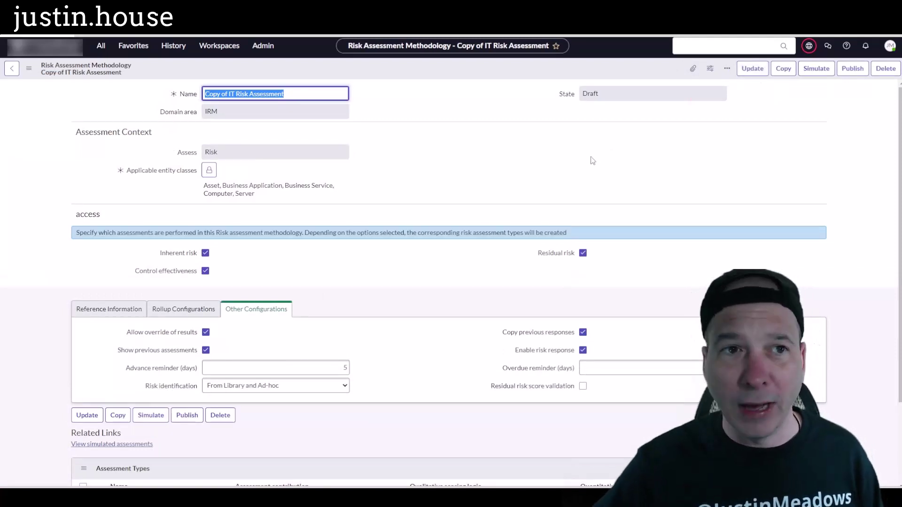
left_click_drag(151, 70, 398, 124)
left_click_drag(531, 71, 629, 121)
key("Escape")
- Review the copy's Reference Information, Rollup Configurations and Other Configurations settings
left_click(110, 309)
left_click(182, 310)
left_click(250, 319)
scroll(272, 336, "down", 2)
- Simulate the draft methodology against the Loss of Availability risk and submit
left_click(210, 456)
scroll(241, 414, "up", 2)
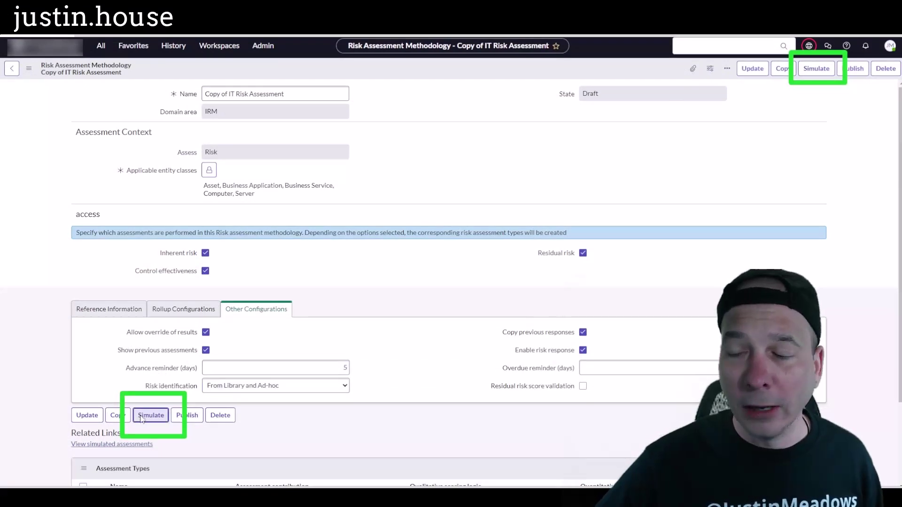
left_click(140, 417)
left_click(530, 114)
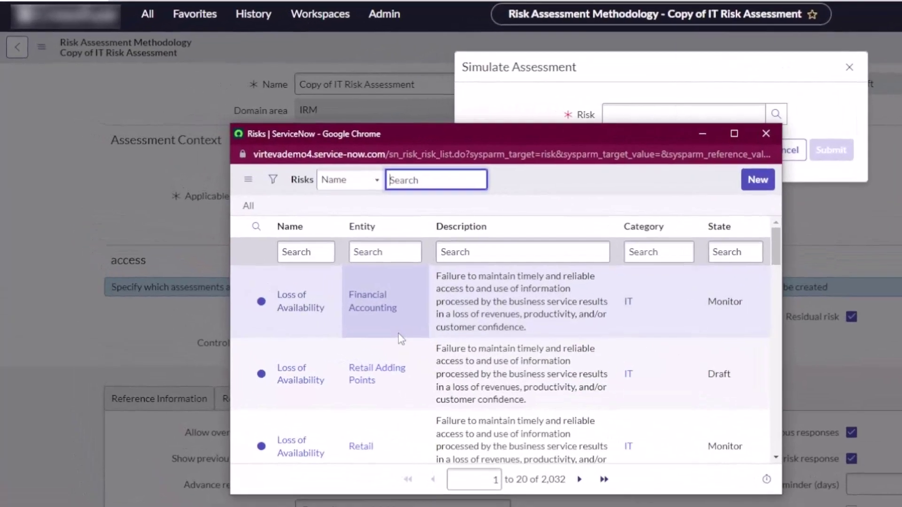
scroll(266, 303, "down", 5)
scroll(268, 305, "up", 3)
left_click(313, 398)
left_click(865, 154)
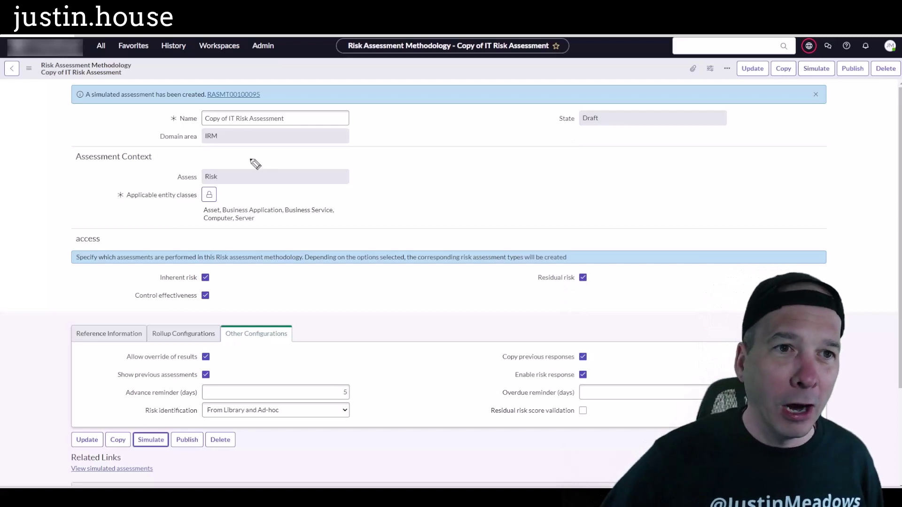
- Open the new simulated Loss of Availability assessment for Electronic Messaging
left_click_drag(265, 160, 235, 139)
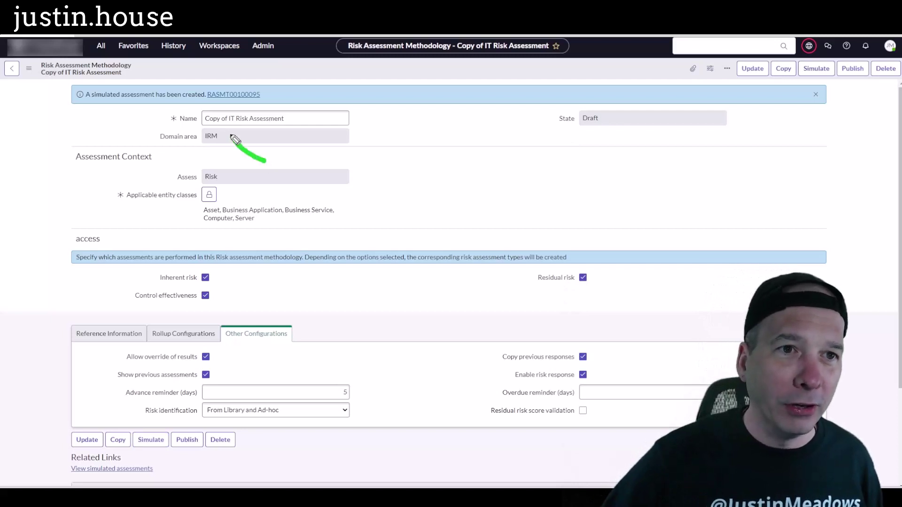
left_click(248, 96)
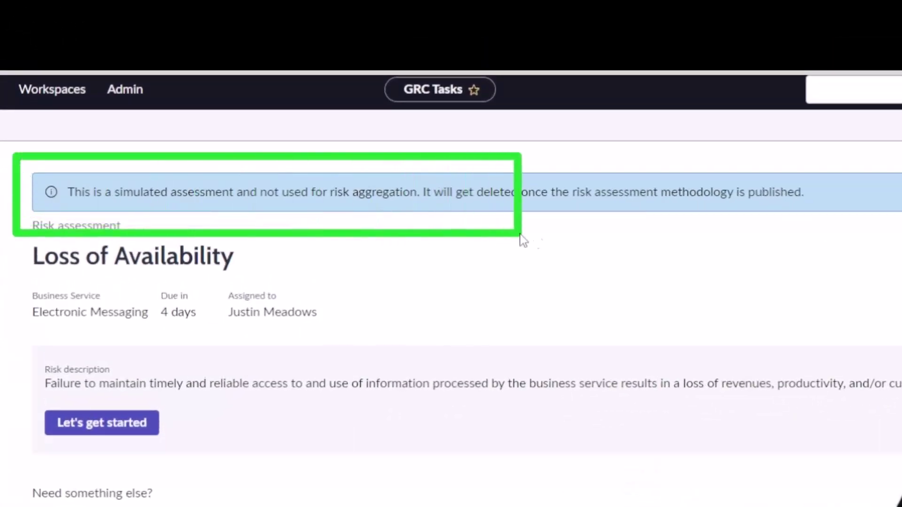
left_click_drag(523, 240, 834, 218)
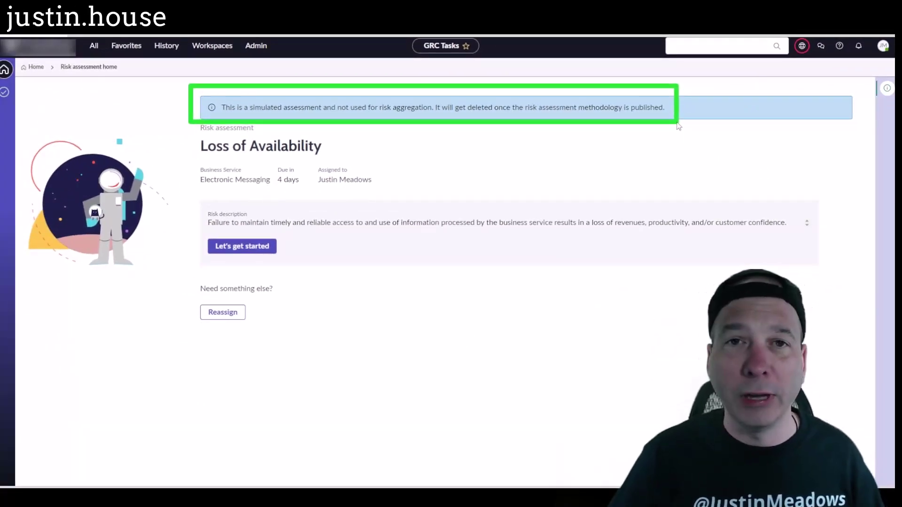
- Start the assessment and rate inherent risk as Minor impact and Possible likelihood, checking the overall rating
left_click(239, 247)
scroll(230, 236, "down", 1)
left_click(163, 248)
scroll(205, 269, "down", 3)
left_click(162, 281)
scroll(262, 277, "down", 4)
left_click(825, 335)
scroll(706, 343, "down", 5)
mouse_move(152, 236)
left_mouse_down()
mouse_move(253, 279)
mouse_move(364, 303)
left_mouse_up()
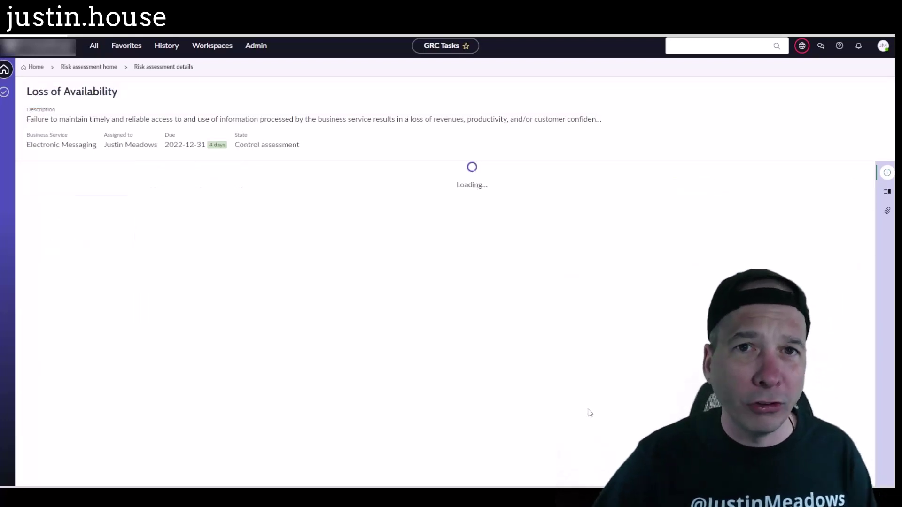
- Rate all eleven mitigating controls Effective, including change, backup and patch controls, then continue
scroll(260, 288, "down", 6)
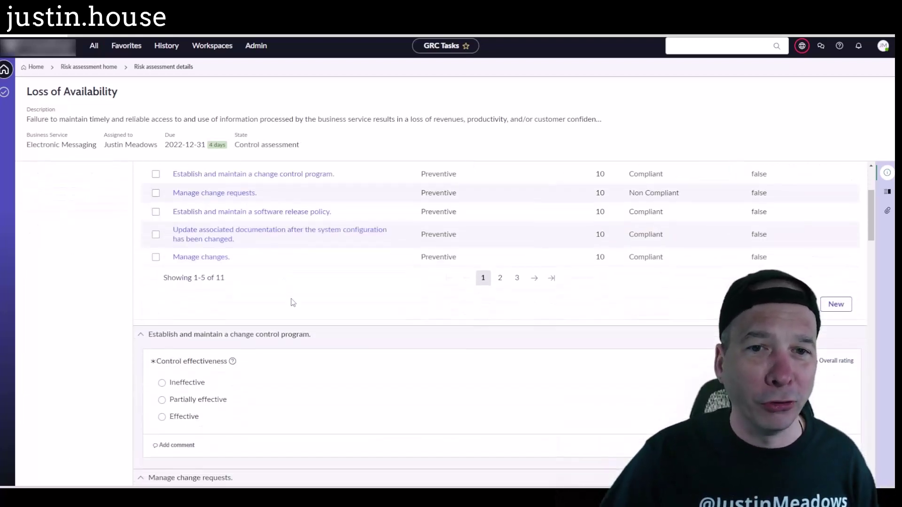
left_click(161, 275)
scroll(165, 300, "down", 2)
left_click(162, 324)
scroll(163, 319, "down", 4)
left_click(161, 278)
scroll(183, 307, "down", 3)
left_click(161, 280)
scroll(205, 318, "down", 3)
left_click(162, 285)
scroll(197, 308, "down", 2)
left_click(162, 332)
scroll(165, 310, "down", 4)
left_click(162, 287)
scroll(164, 292, "down", 3)
left_click(162, 289)
scroll(169, 305, "down", 2)
left_click(162, 337)
scroll(162, 338, "down", 3)
left_click(161, 340)
scroll(216, 329, "down", 4)
left_click(162, 294)
scroll(305, 301, "up", 3)
scroll(308, 300, "down", 6)
left_click(193, 359)
- Mark residual risk not applicable and choose Accept as the risk response
left_click(190, 222)
left_click(789, 184)
left_click(162, 299)
- Review, submit and confirm the assessment, then request approval
left_click(786, 185)
left_click(521, 297)
left_click(800, 141)
- Place the cursor in the approval request's comments box
left_click(472, 268)
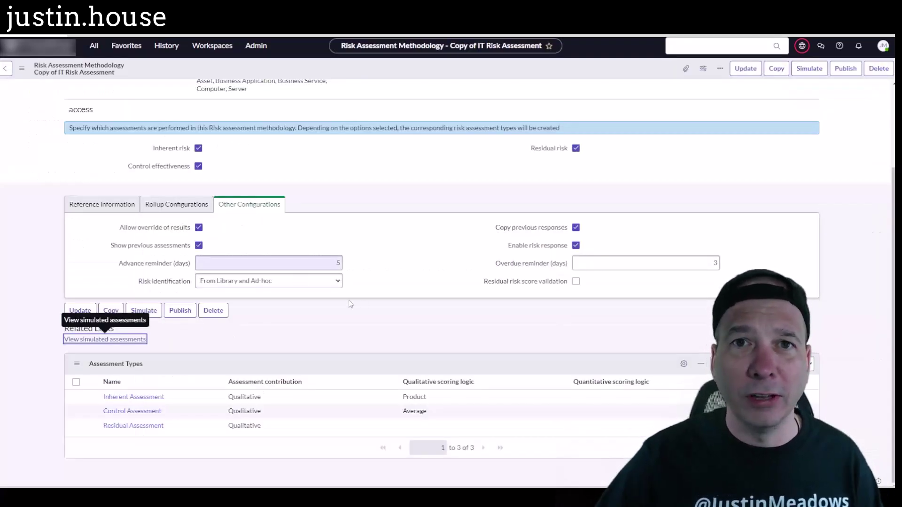
scroll(350, 304, "up", 3)
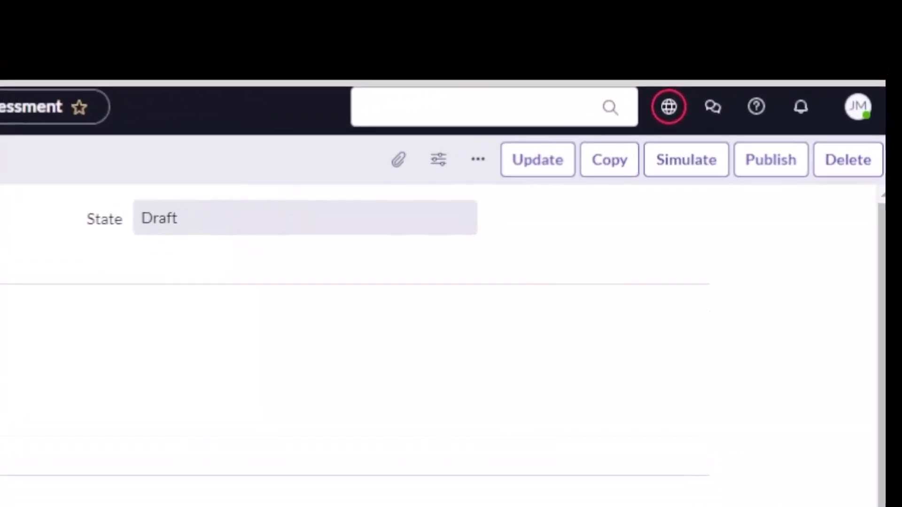
- Look back over the completed Inherent, Control and Residual assessment steps
mouse_move(699, 294)
left_mouse_down()
mouse_move(721, 288)
mouse_move(809, 187)
left_mouse_up()
- Delete the draft IT Risk Assessment copy despite its related records, leaving the Published version
left_click(830, 172)
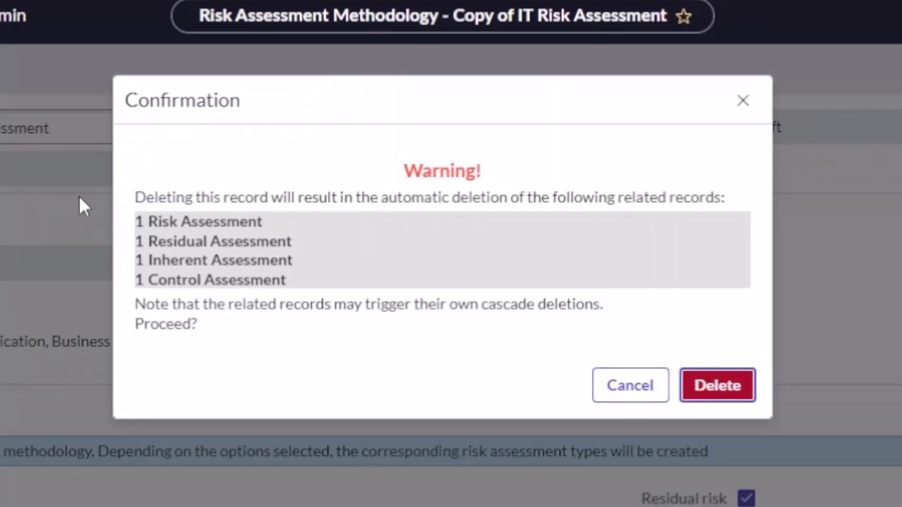
mouse_move(79, 196)
left_mouse_down()
mouse_move(262, 302)
mouse_move(353, 316)
left_mouse_up()
key("Escape")
left_click(710, 392)
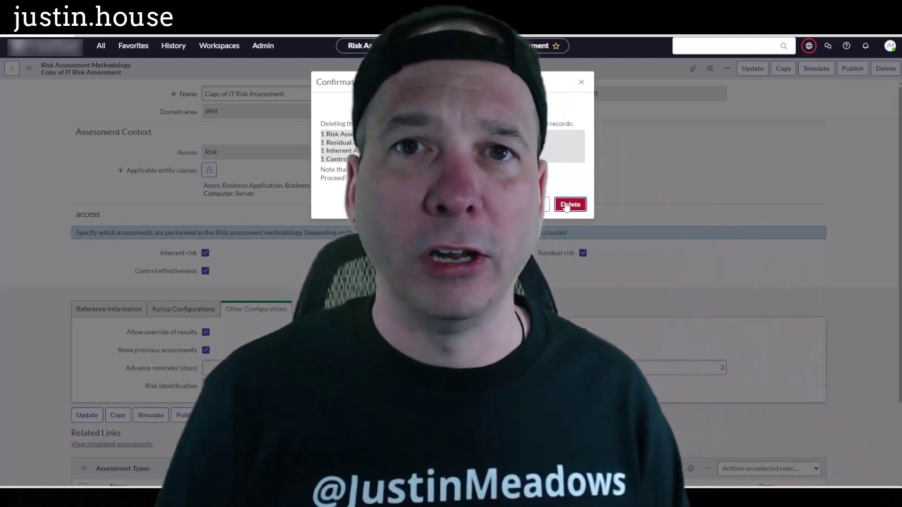
left_click(566, 205)
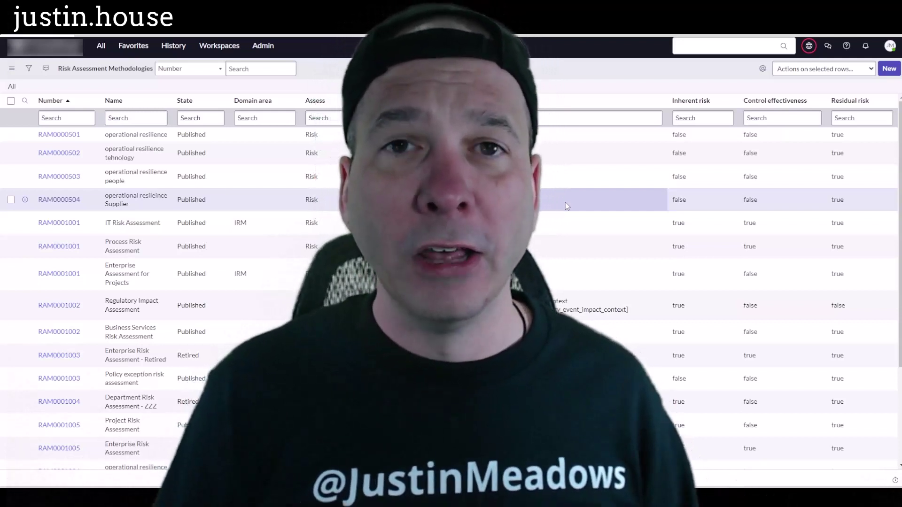